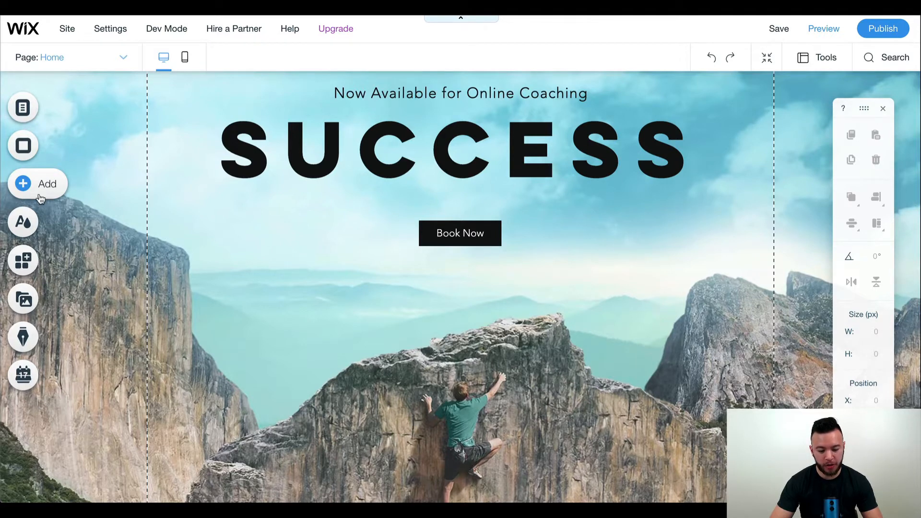
# Browse the button designs available for the Wix page, from the text and icon buttons to the icon buttons
pyautogui.click(39, 196)
pyautogui.click(95, 165)
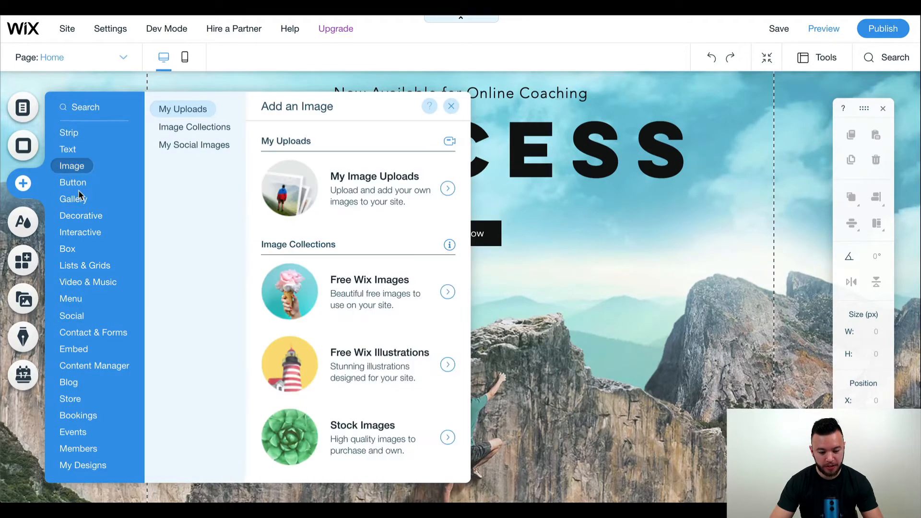
pyautogui.click(76, 188)
pyautogui.scroll(-5, 372, 323)
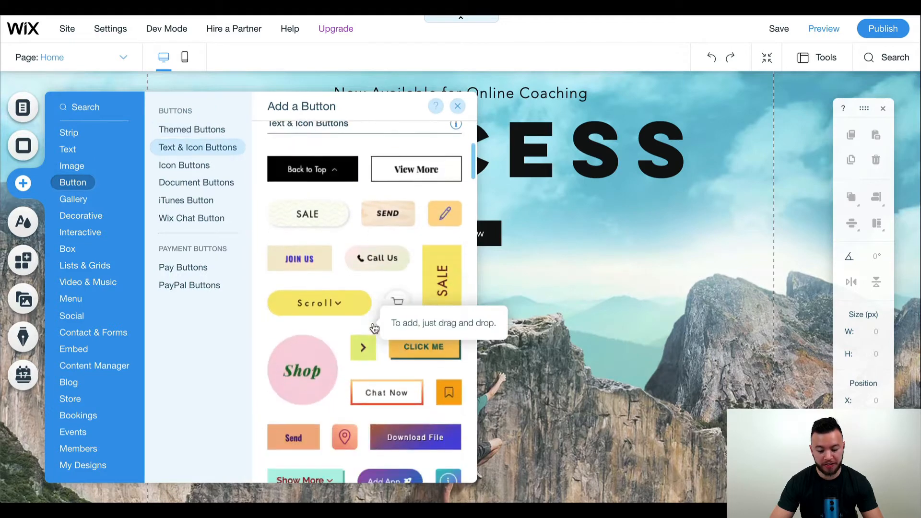
pyautogui.scroll(-8, 374, 327)
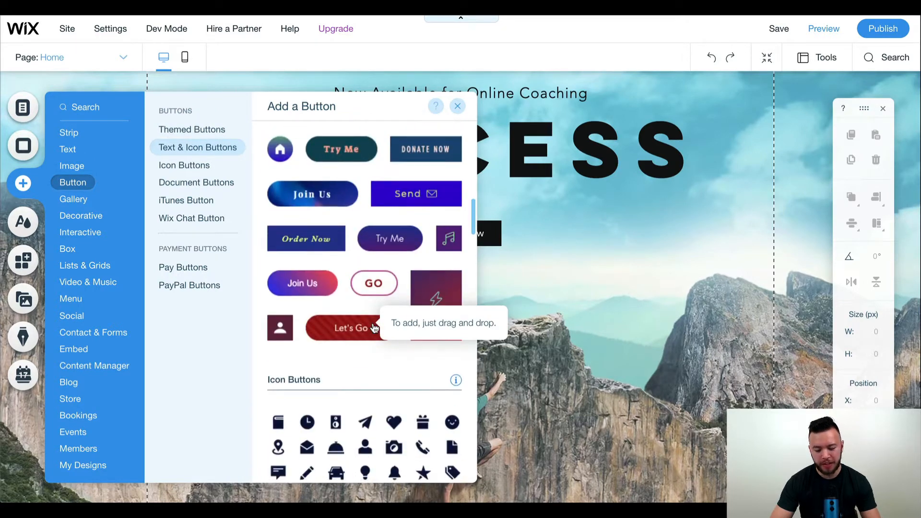
pyautogui.scroll(-1, 374, 328)
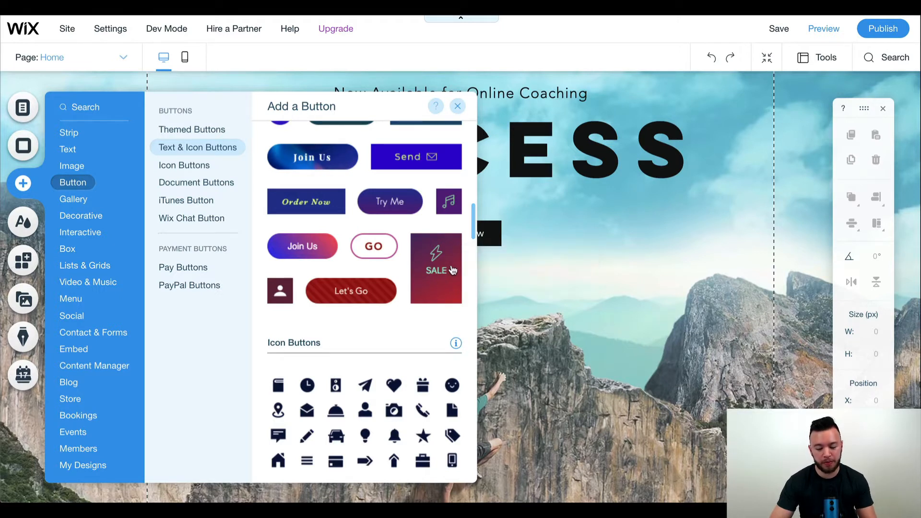
pyautogui.scroll(-2, 439, 262)
pyautogui.scroll(-1, 439, 260)
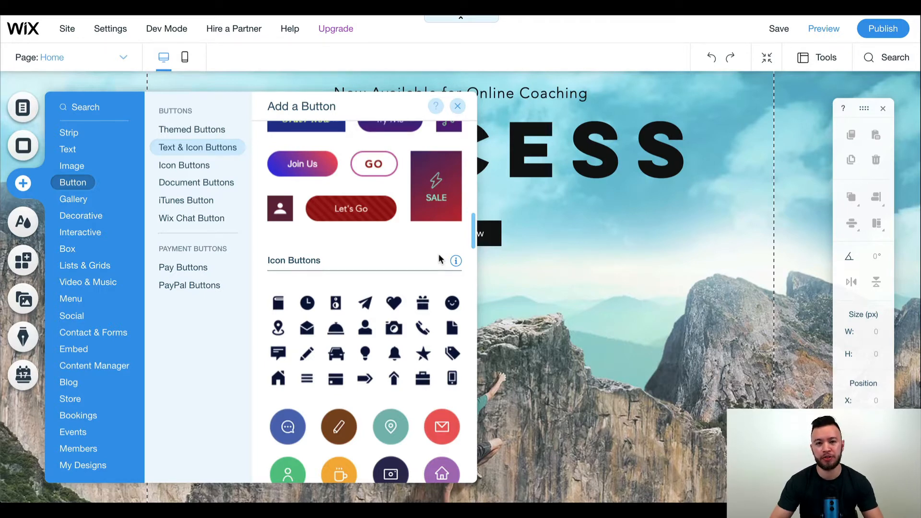
# Move the Book Now button away from the centre of the hero banner, towards its right side
pyautogui.click(562, 229)
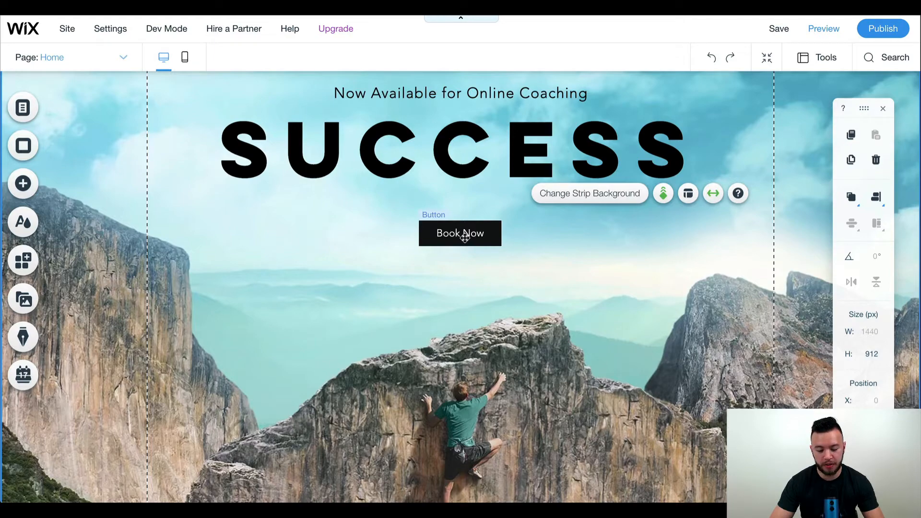
pyautogui.moveTo(465, 238); pyautogui.dragTo(734, 245)
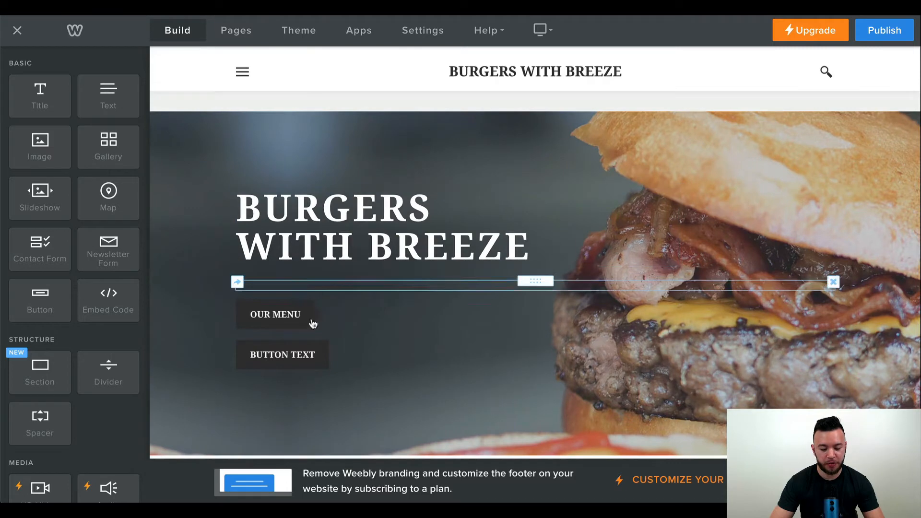
# Switch to the Weebly editor and insert a Spacer directly to the left of the OUR MENU button
pyautogui.click(300, 314)
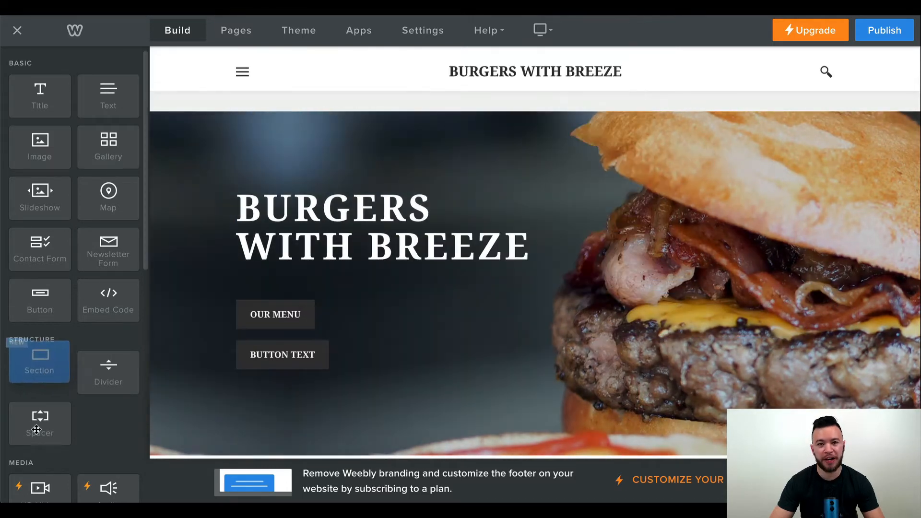
pyautogui.moveTo(36, 429); pyautogui.dragTo(226, 325)
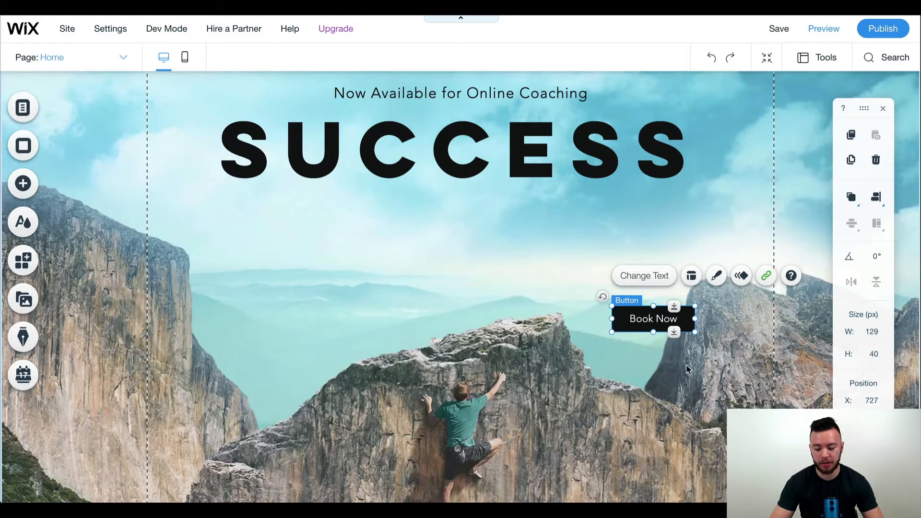
# Return to the Wix editor and centre the Book Now button beneath the SUCCESS heading, at X 426
pyautogui.moveTo(658, 316); pyautogui.dragTo(462, 248)
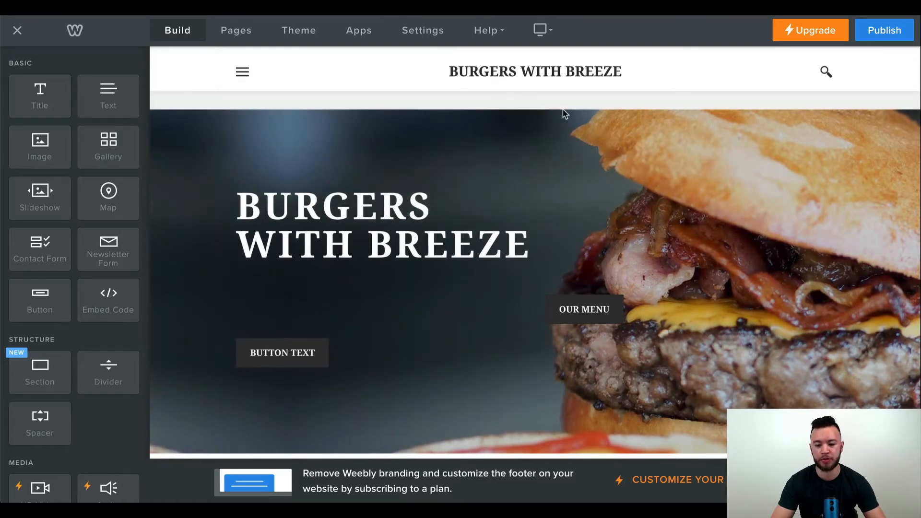
# Switch both the Weebly editor and the Wix editor to their mobile views
pyautogui.click(545, 43)
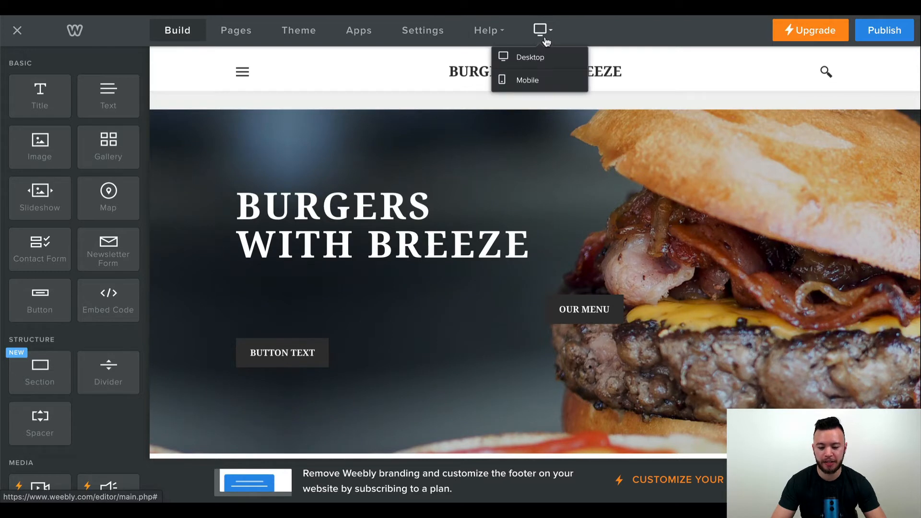
pyautogui.click(542, 81)
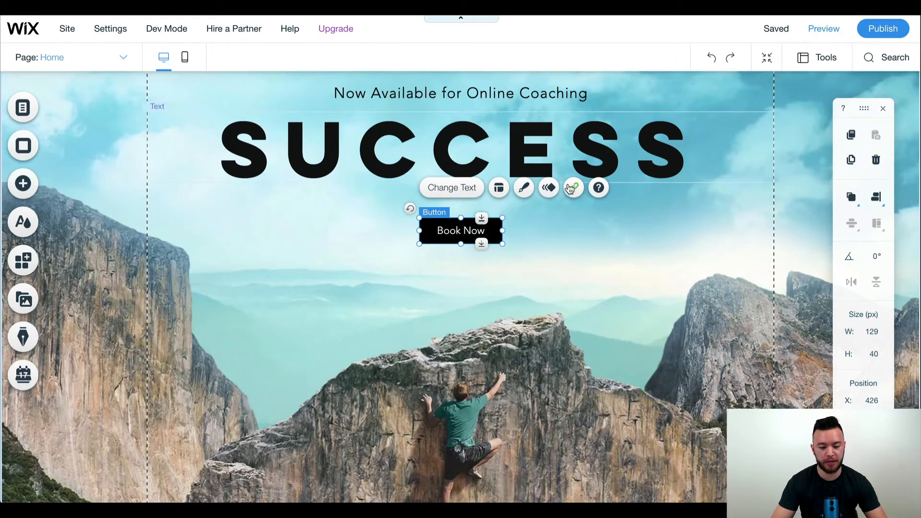
pyautogui.click(186, 60)
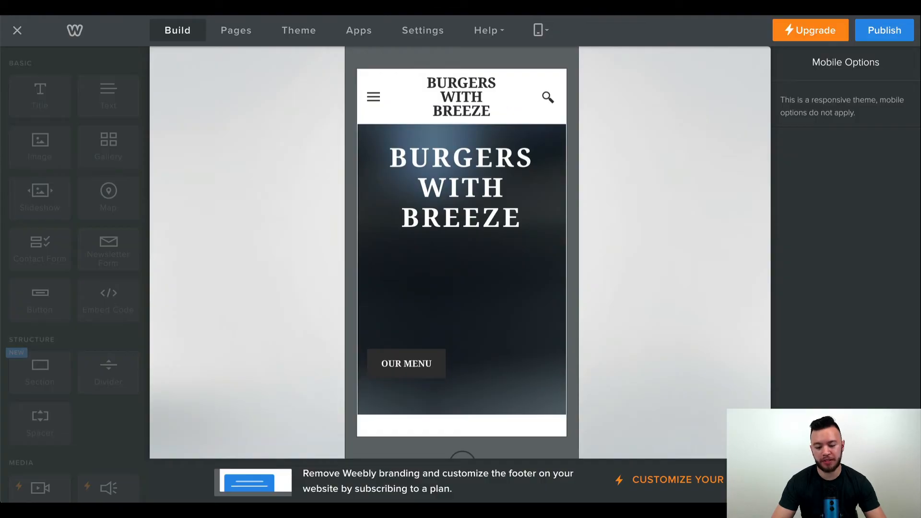
# Examine the mobile layout of the Burgers with Breeze page in Weebly and try to edit its title
pyautogui.scroll(-2, 484, 182)
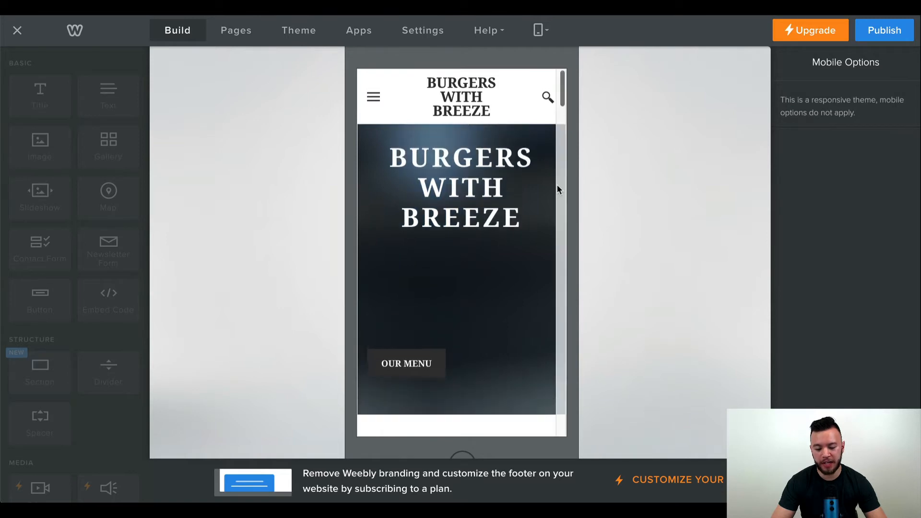
pyautogui.scroll(-5, 558, 189)
pyautogui.scroll(5, 558, 188)
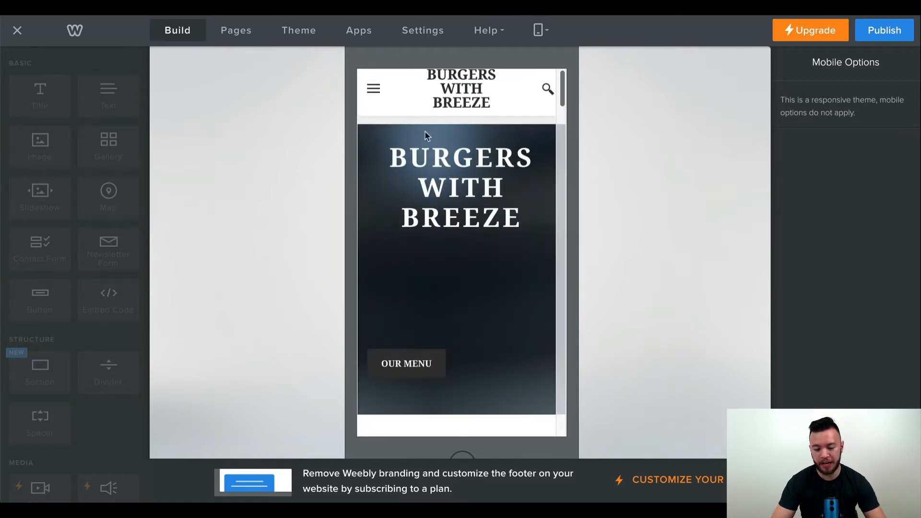
pyautogui.doubleClick(449, 175)
# Switch to the Wix mobile layout and nudge the Book Now button slightly further below the Online Coaching text
pyautogui.scroll(-3, 448, 179)
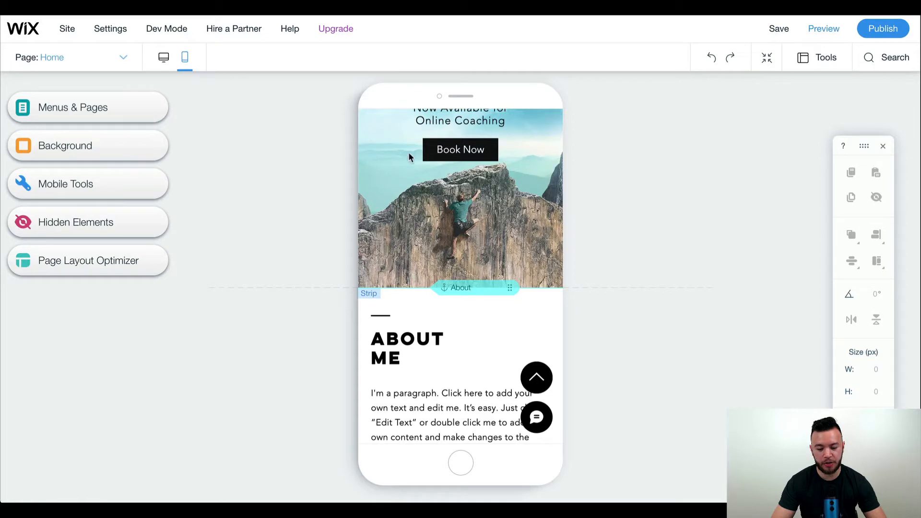
pyautogui.click(455, 158)
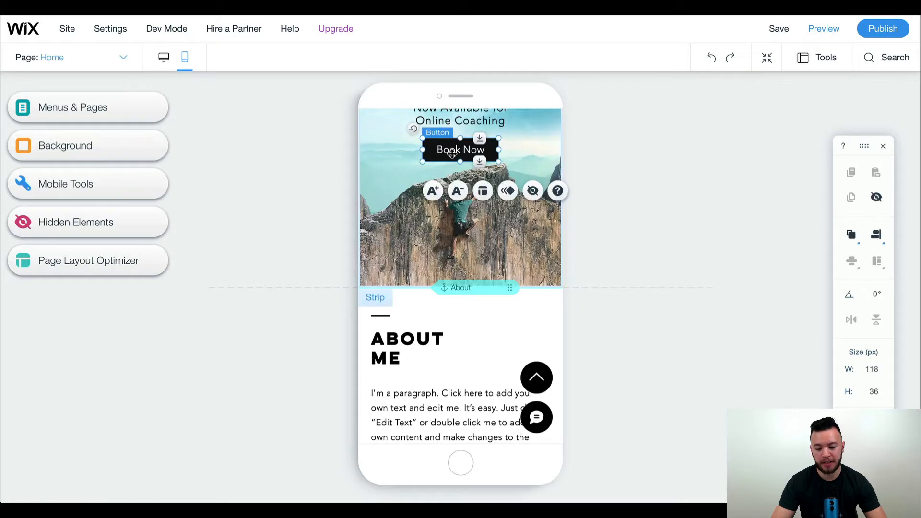
pyautogui.moveTo(453, 153); pyautogui.dragTo(454, 157)
pyautogui.scroll(2, 456, 162)
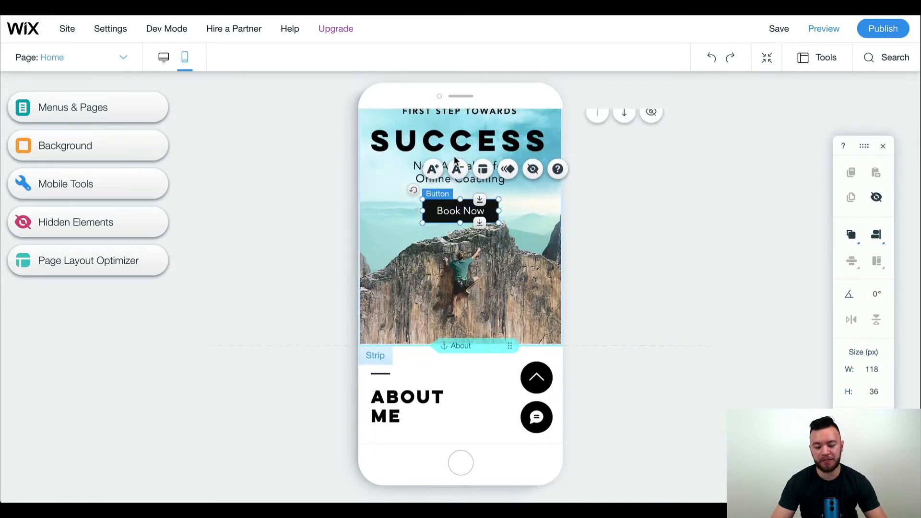
pyautogui.click(356, 171)
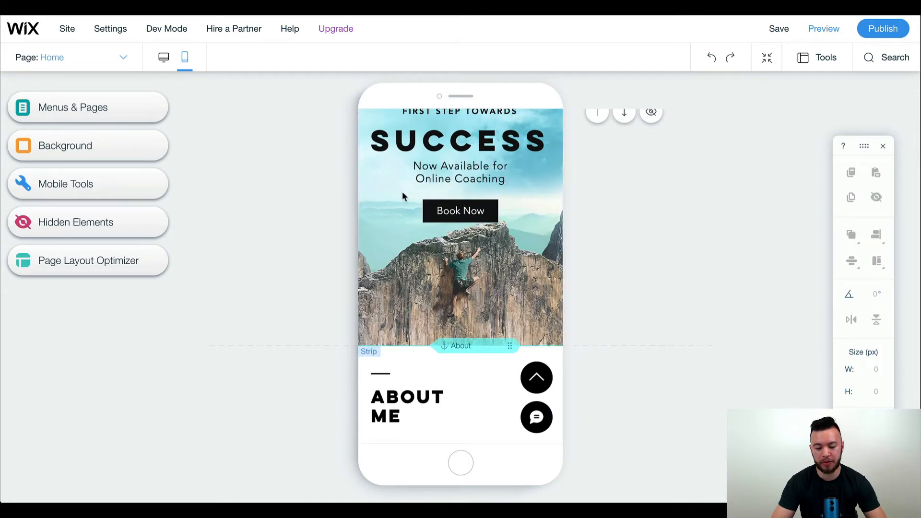
pyautogui.scroll(2, 402, 191)
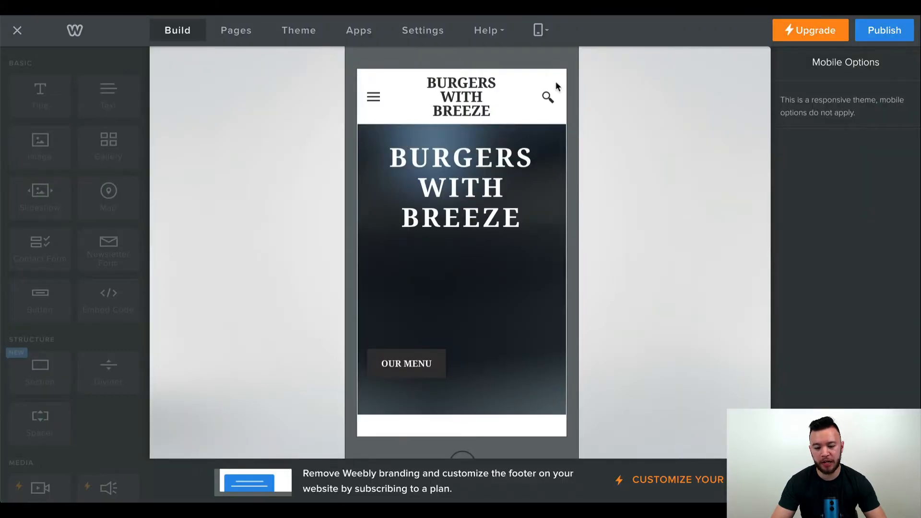
# Return both the Weebly editor and the Wix editor to their desktop views
pyautogui.click(540, 30)
pyautogui.click(551, 61)
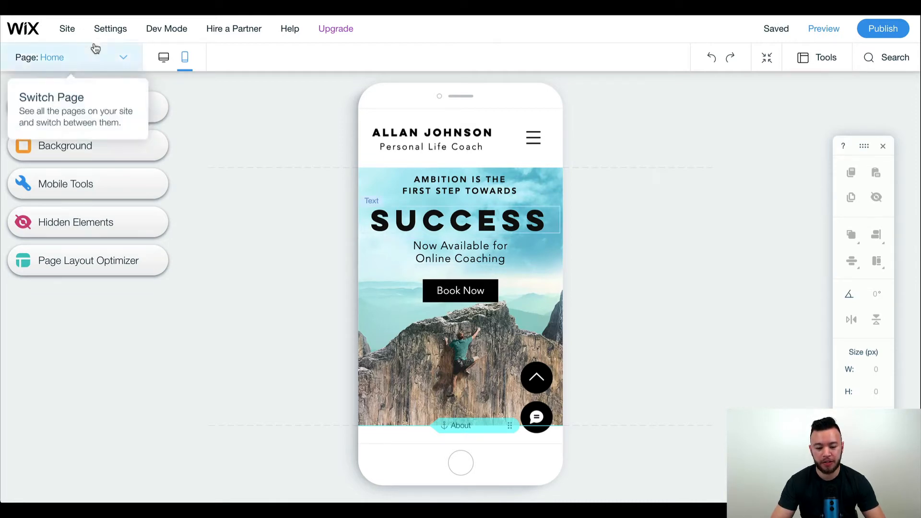
pyautogui.click(163, 59)
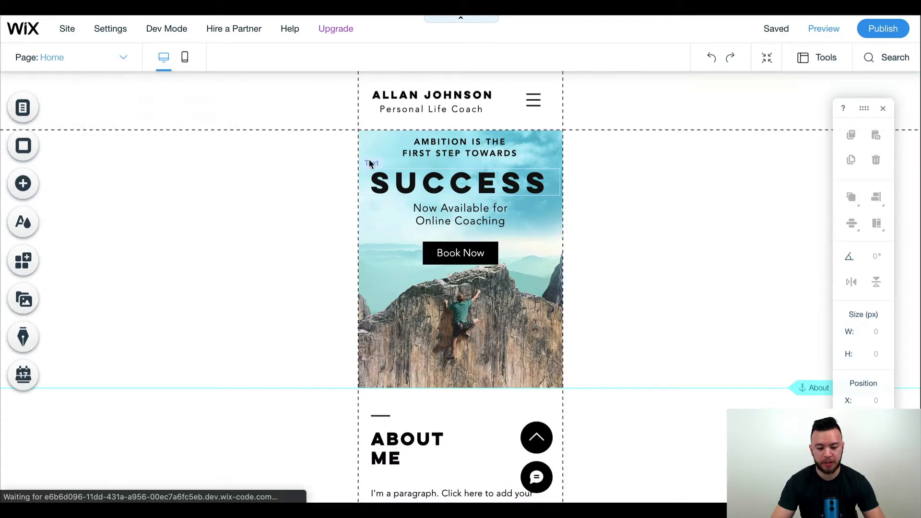
# Rearrange the desktop hero text with SUCCESS first, then "Ambition is the first step towards", then "Now Available for Online Coaching" above Book Now
pyautogui.scroll(-2, 540, 287)
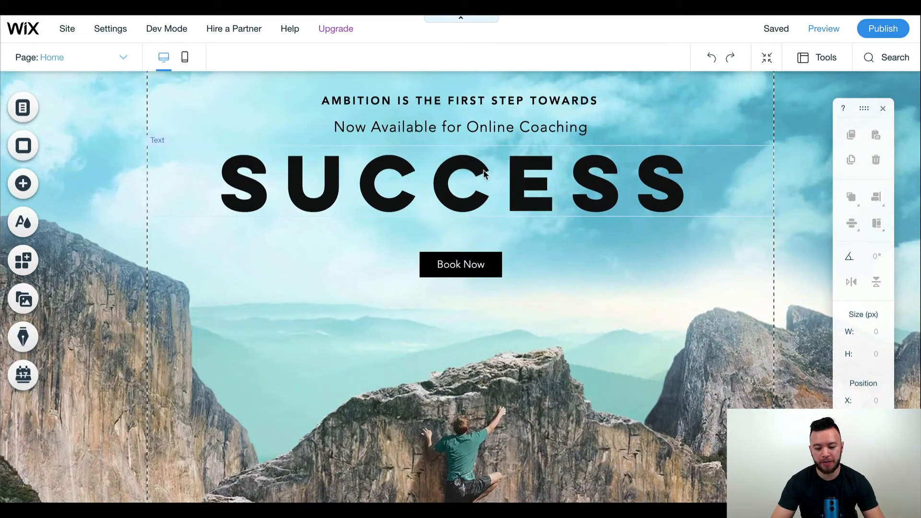
pyautogui.scroll(1, 483, 174)
pyautogui.moveTo(480, 178); pyautogui.dragTo(480, 284)
pyautogui.moveTo(480, 231); pyautogui.dragTo(482, 201)
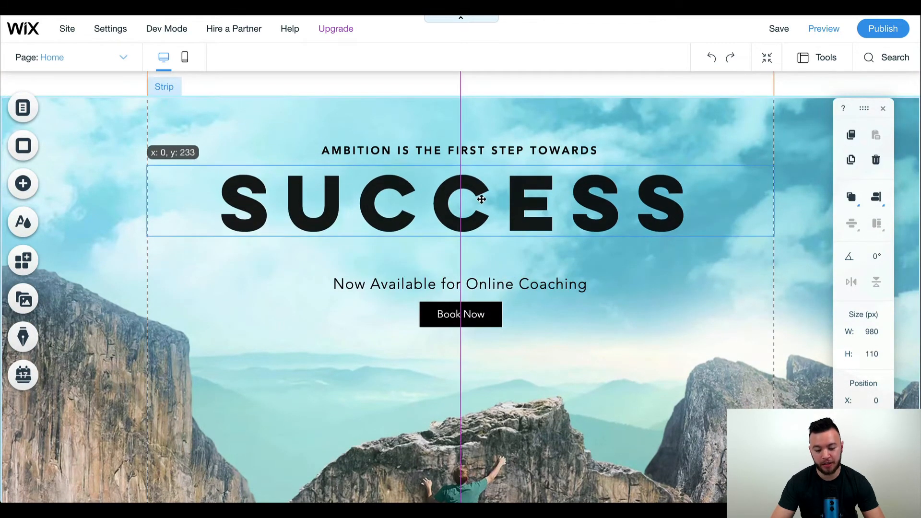
pyautogui.click(481, 156)
pyautogui.moveTo(481, 156); pyautogui.dragTo(482, 253)
pyautogui.click(457, 125)
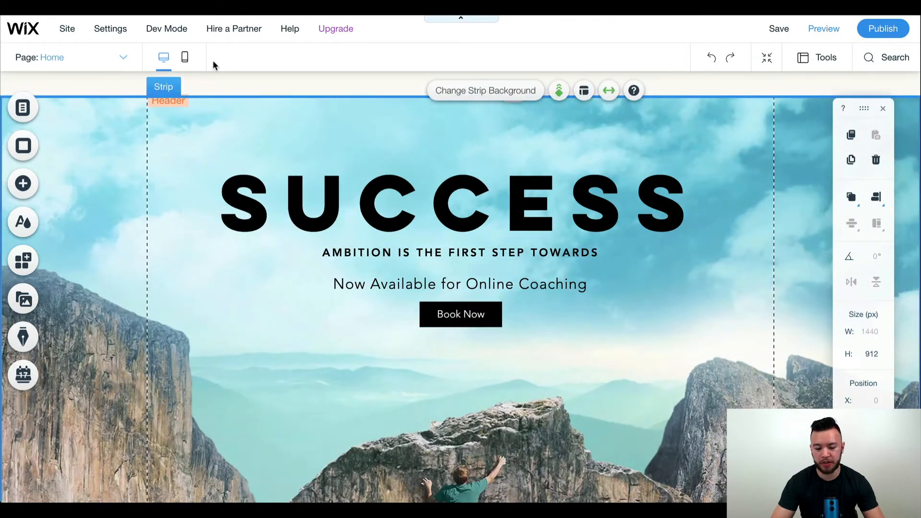
# Switch the Wix page to the mobile view and save the site
pyautogui.click(189, 61)
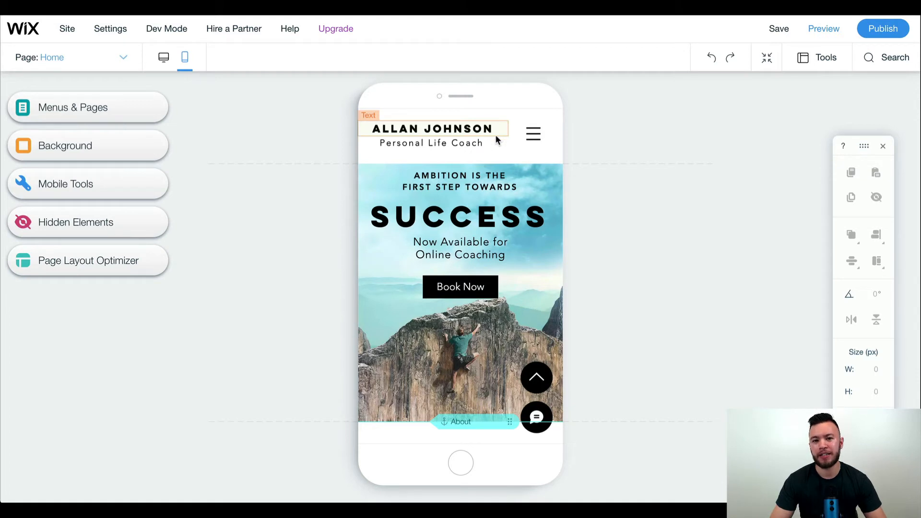
pyautogui.hotkey('ctrl', 's')
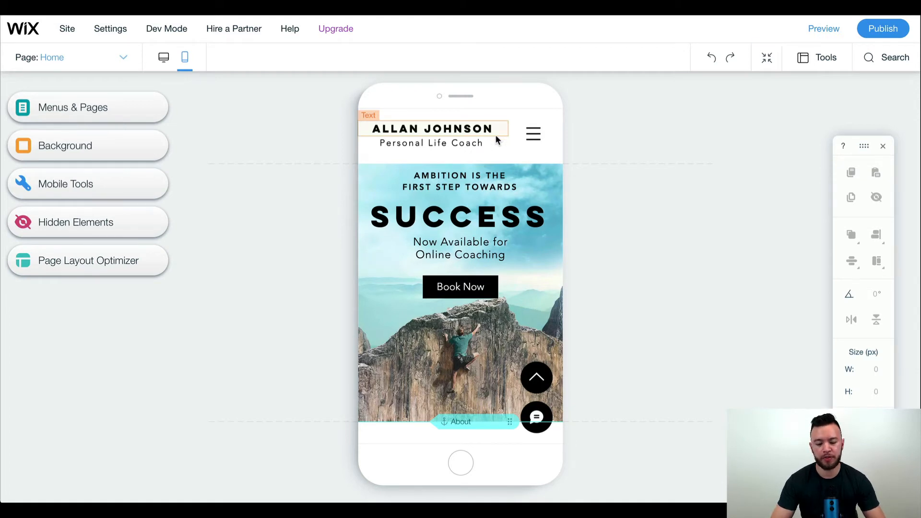